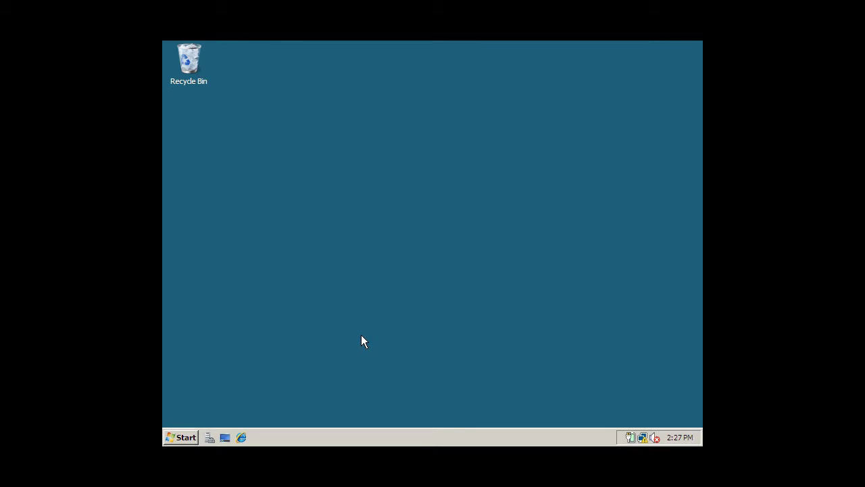
Start Microsoft Office Access 2007 and begin opening an existing database
click(187, 438)
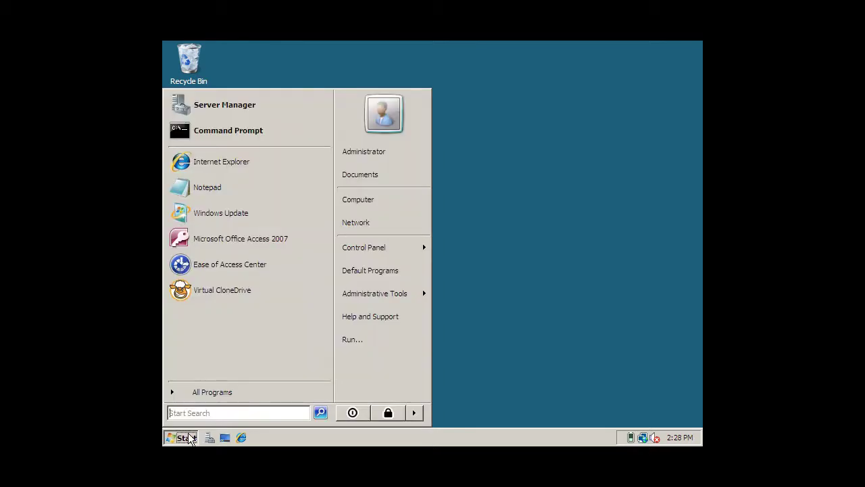
click(230, 237)
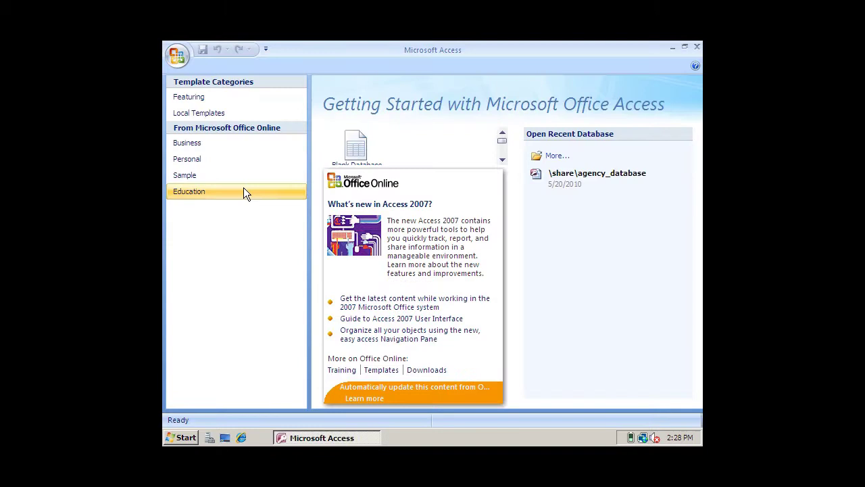
click(177, 57)
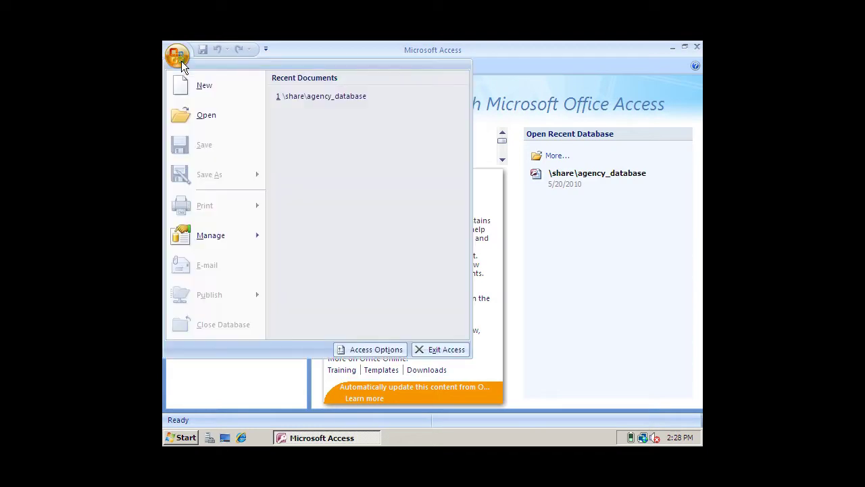
click(202, 115)
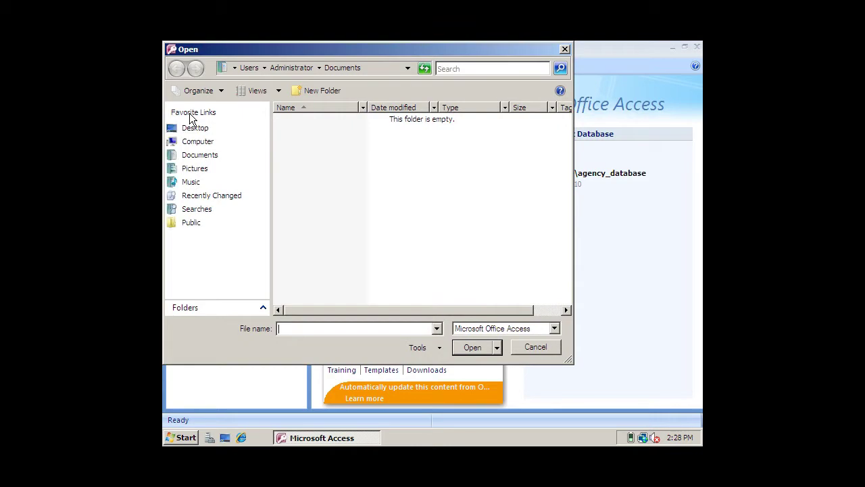
Open agency_database from the share folder on Local Disk (C:) and display its Agency table
click(197, 142)
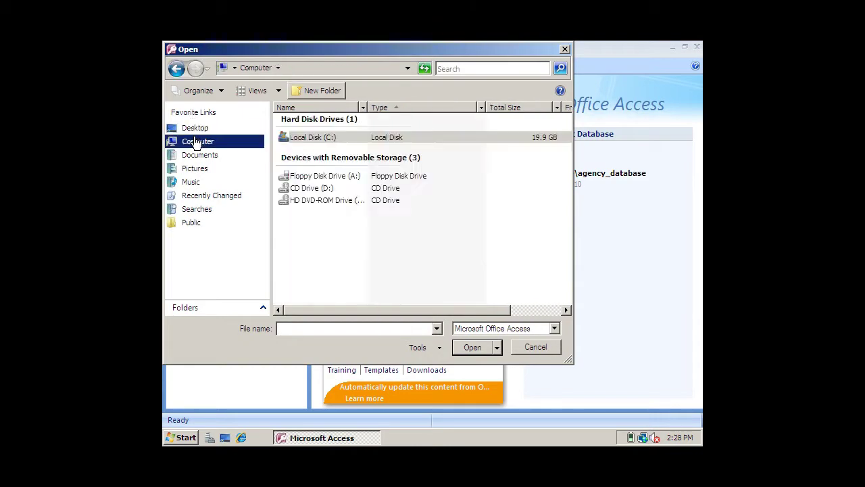
click(305, 142)
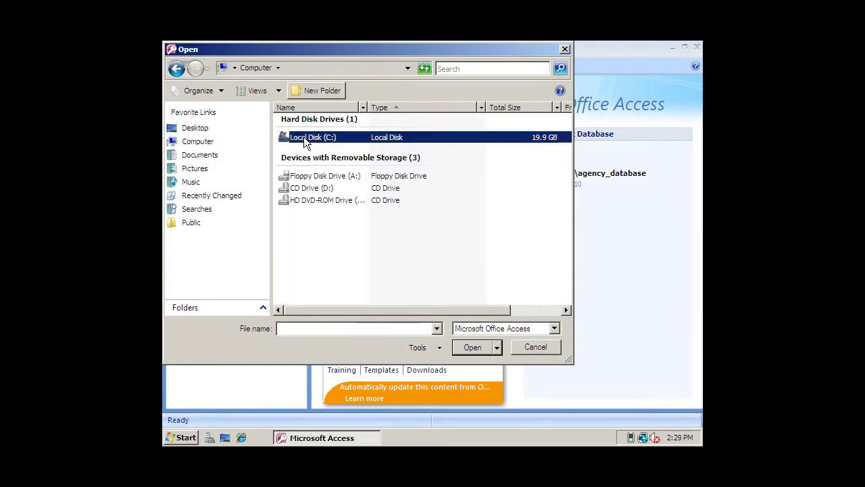
double_click(304, 139)
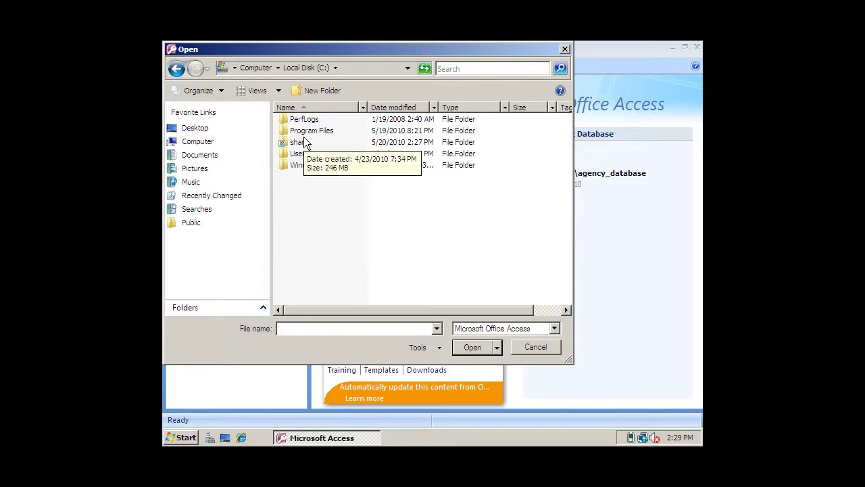
double_click(304, 142)
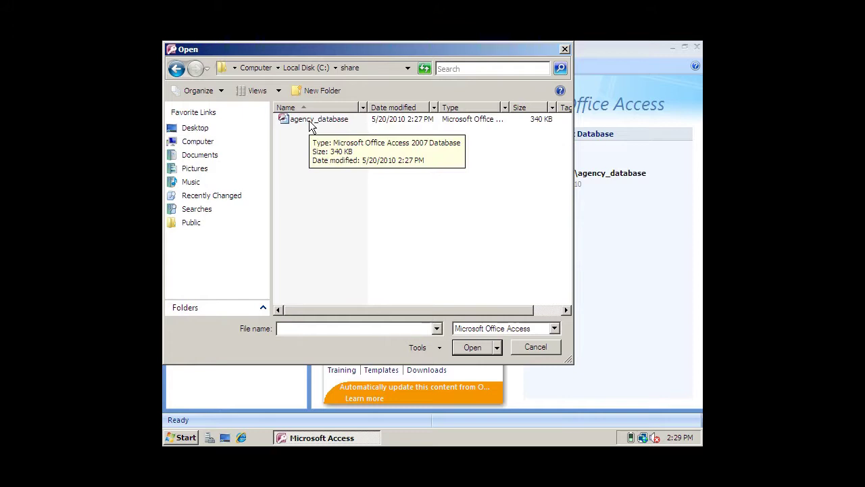
double_click(310, 125)
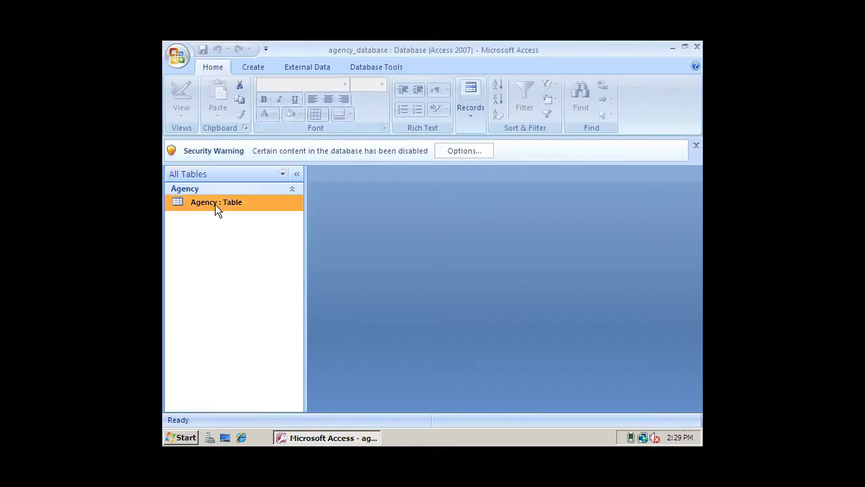
double_click(215, 203)
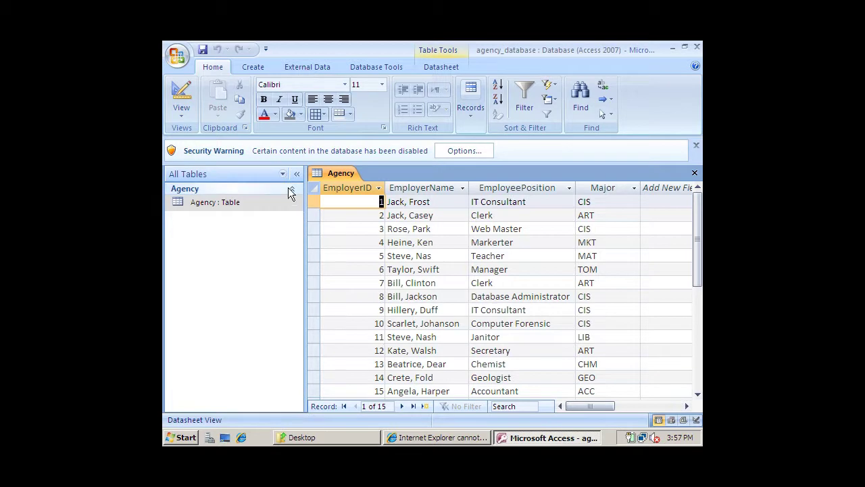
Start importing from an Access database and choose \\SAMBA\livingtech\sharethis\school_database.accdb as the data source
click(291, 66)
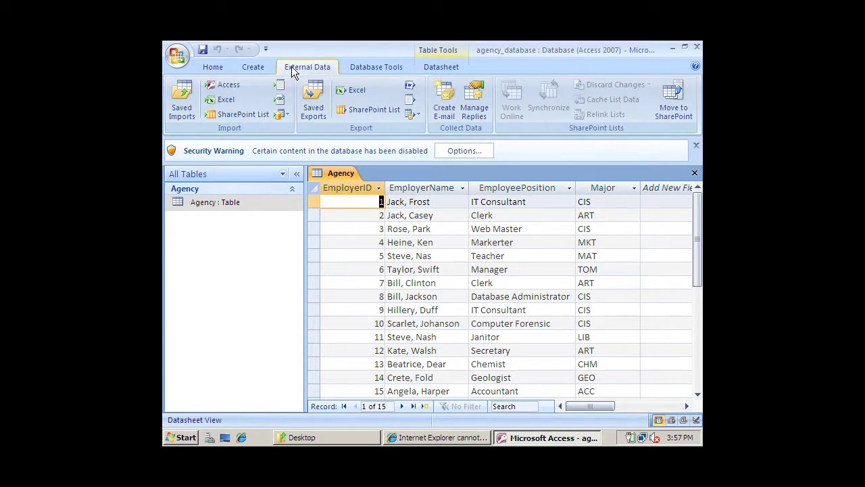
click(237, 82)
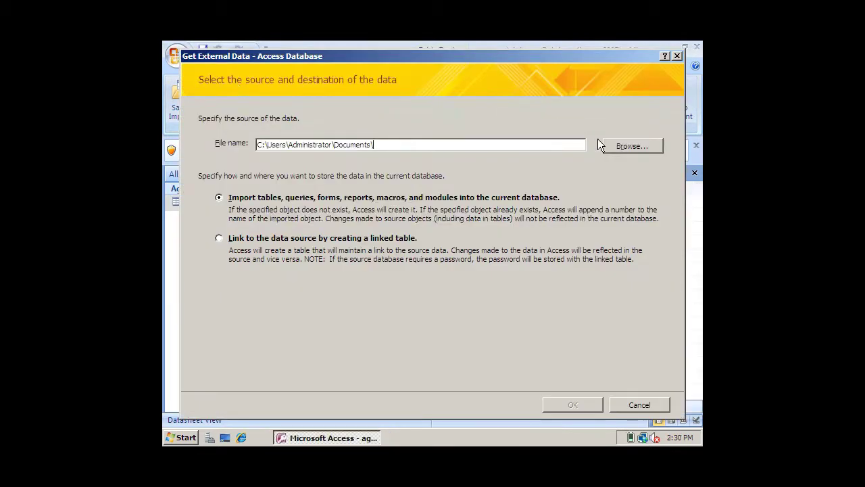
click(612, 146)
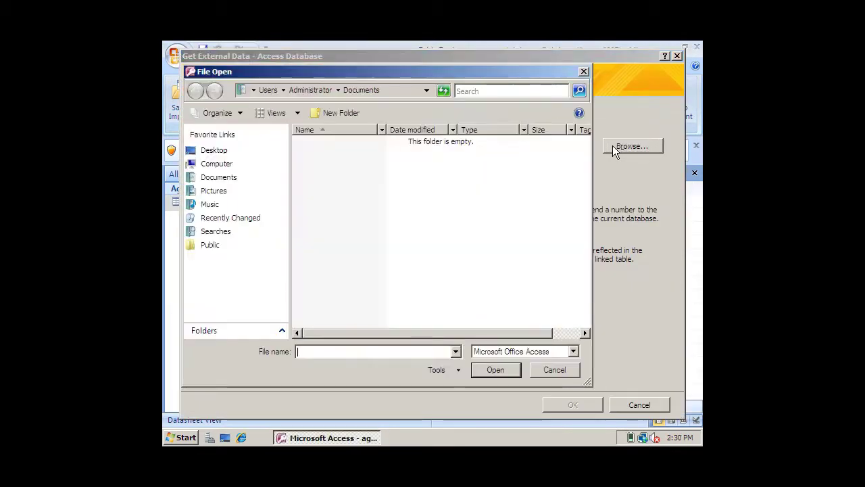
click(232, 155)
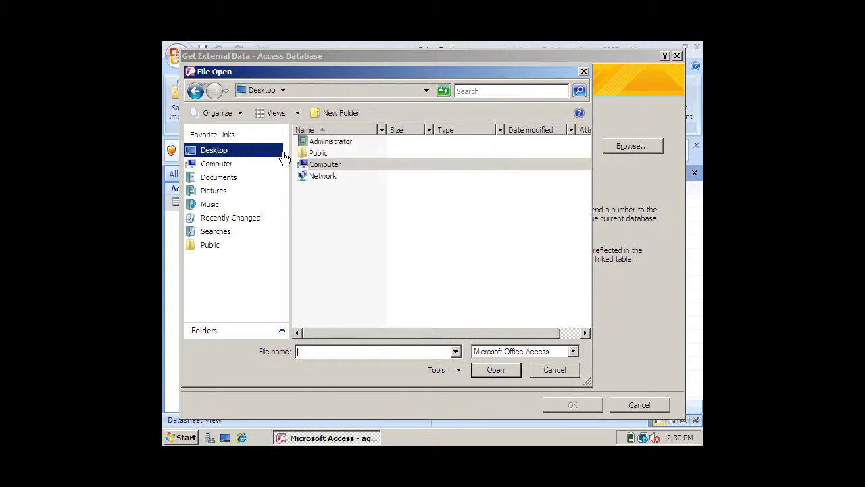
double_click(319, 177)
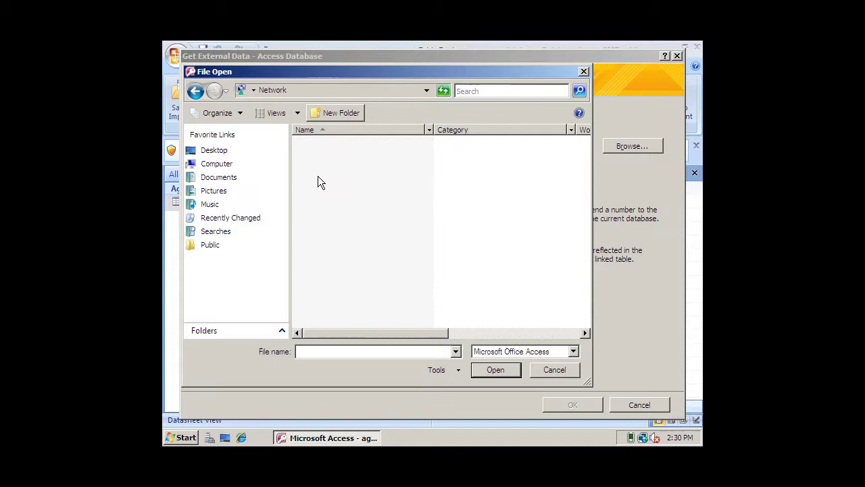
double_click(320, 153)
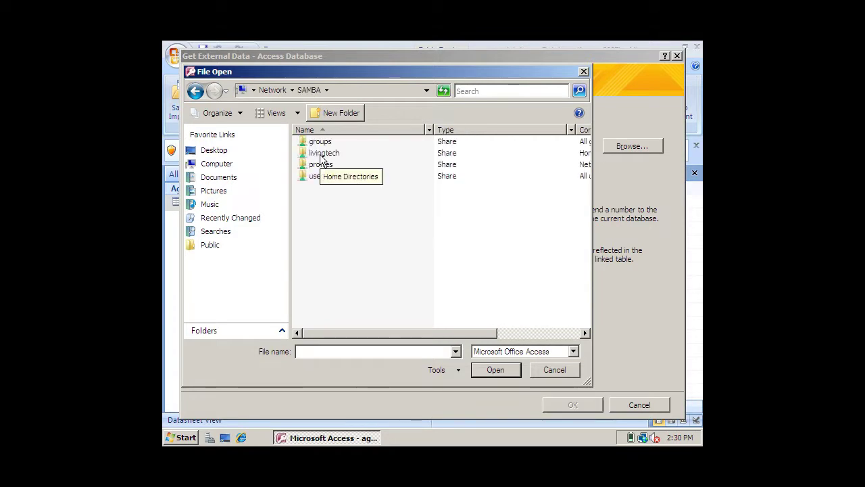
double_click(324, 154)
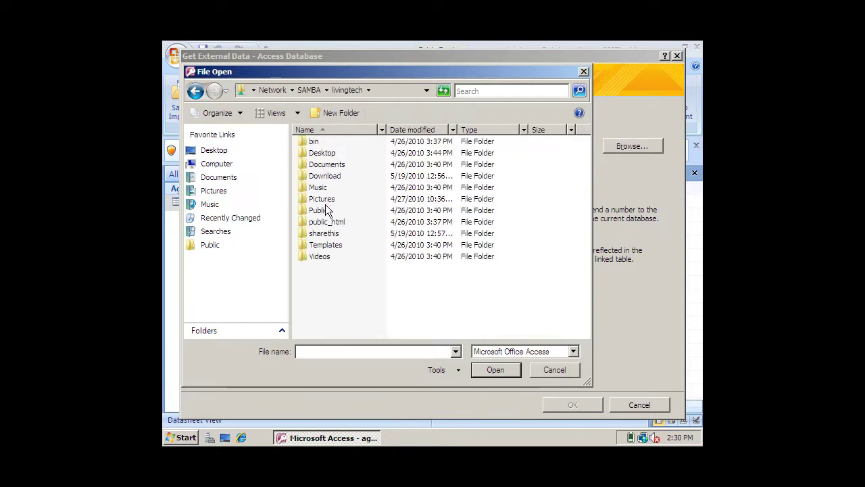
double_click(323, 233)
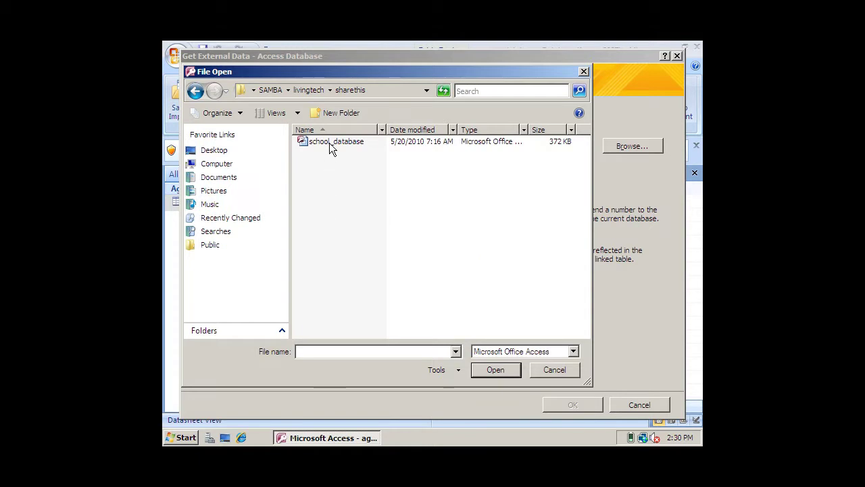
double_click(329, 142)
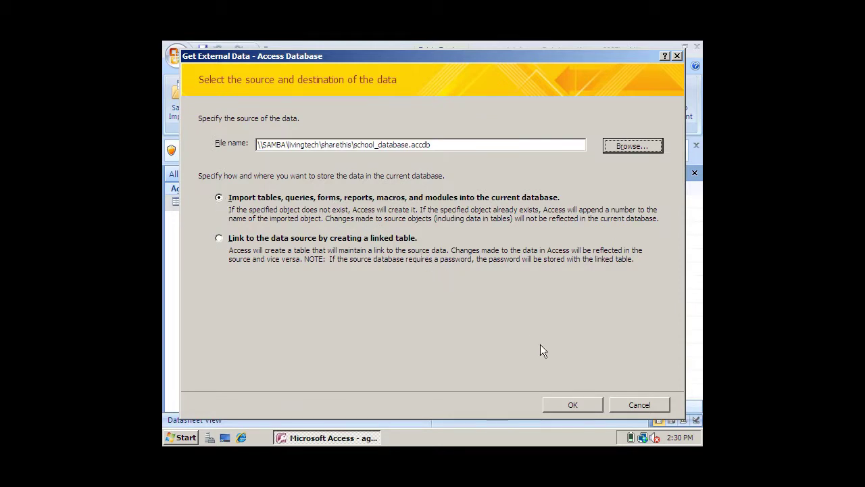
Import the School table from school_database into the current database
click(566, 404)
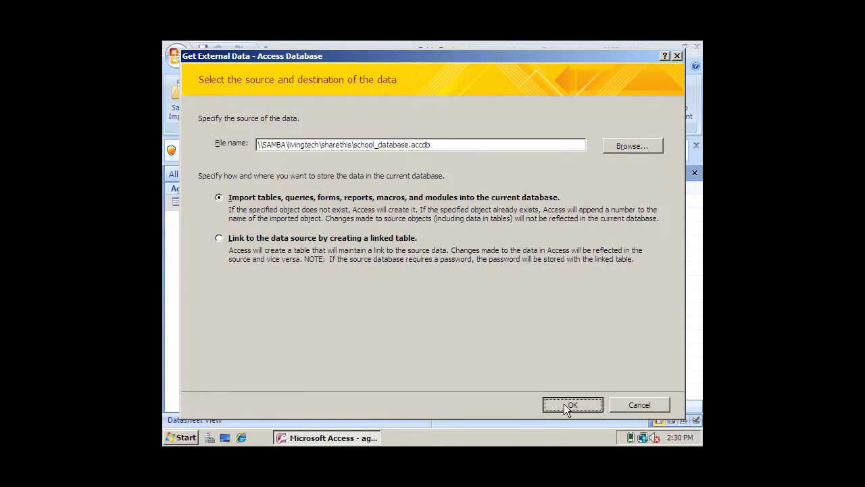
click(206, 105)
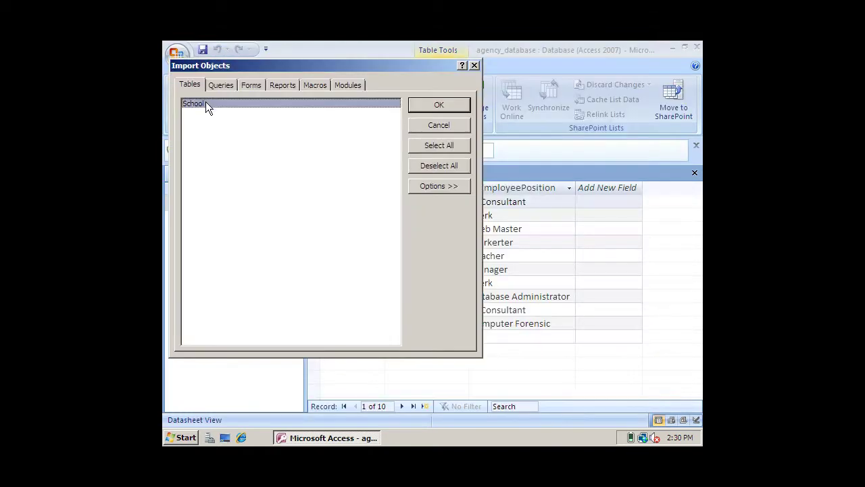
click(437, 105)
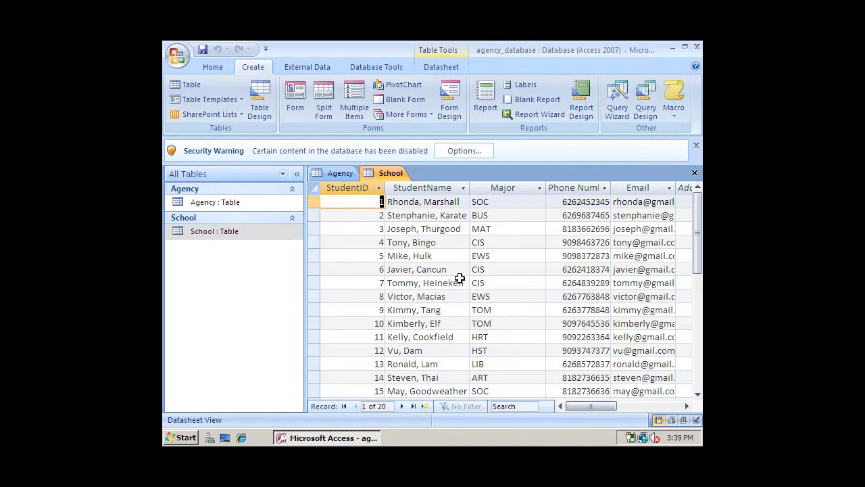
Create a query in design view with the Agency and School tables, and join them on their Major fields
click(645, 108)
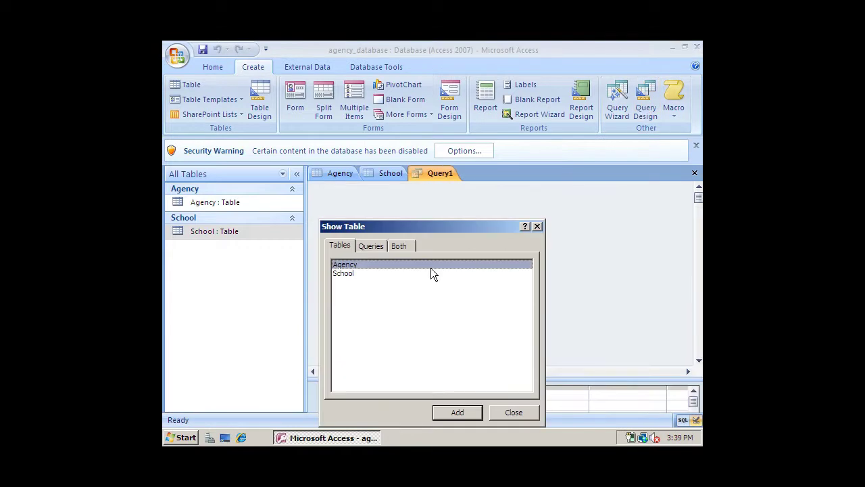
shift+click(421, 274)
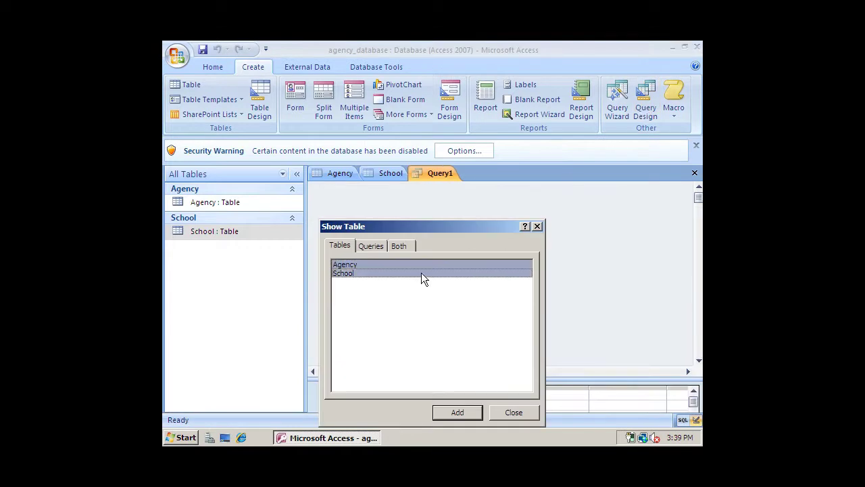
click(455, 415)
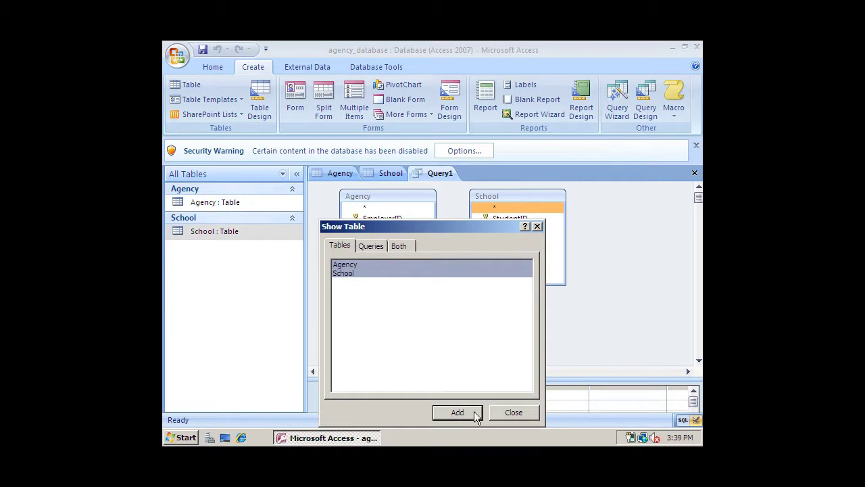
click(496, 412)
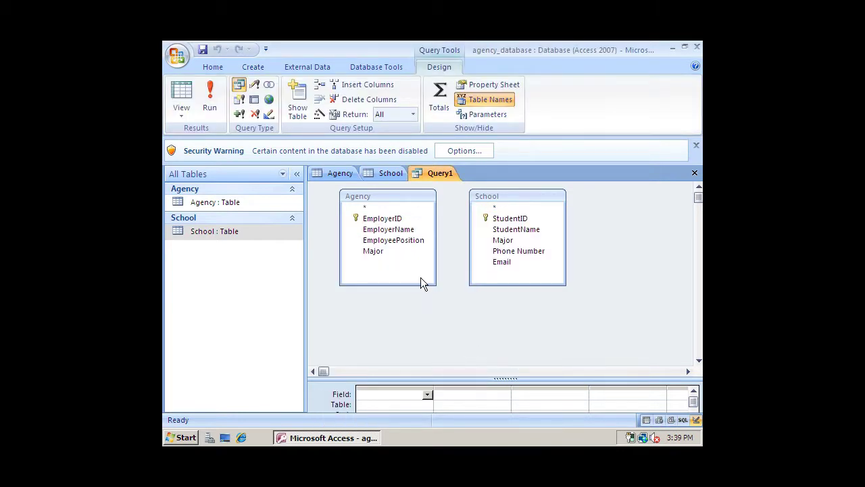
drag(382, 250, 500, 243)
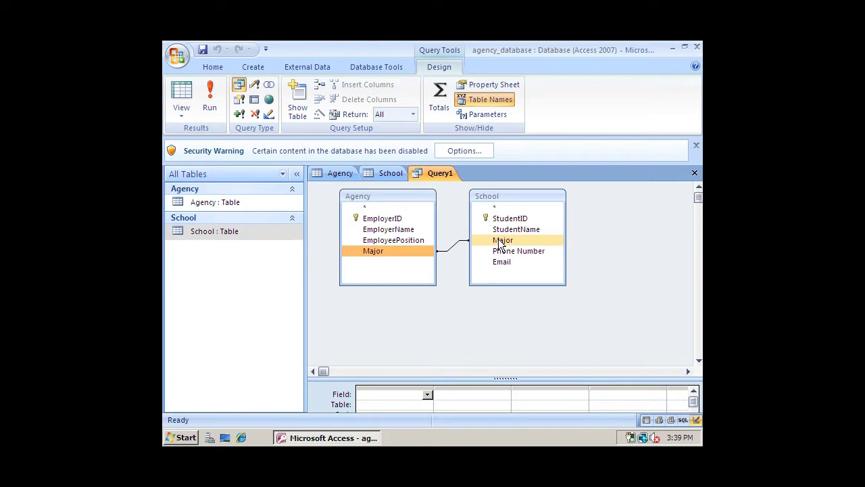
Add the Agency table's EmployeePosition and Major as the first two query fields
click(427, 395)
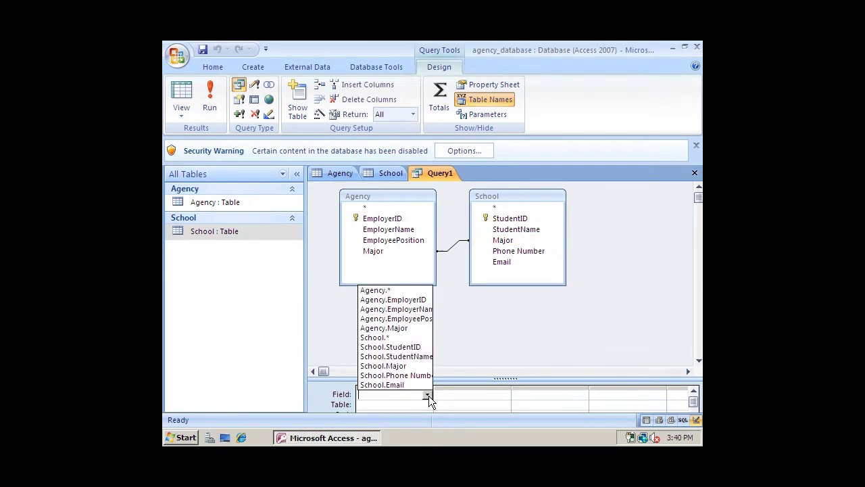
click(422, 318)
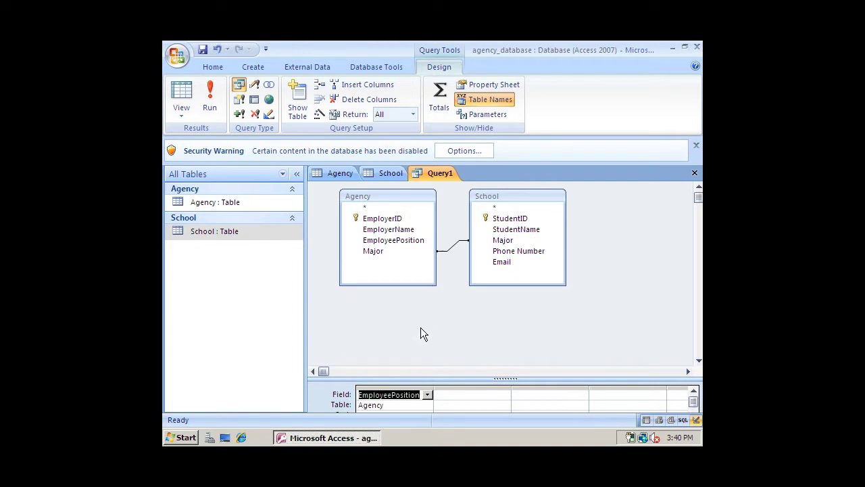
click(493, 394)
click(504, 395)
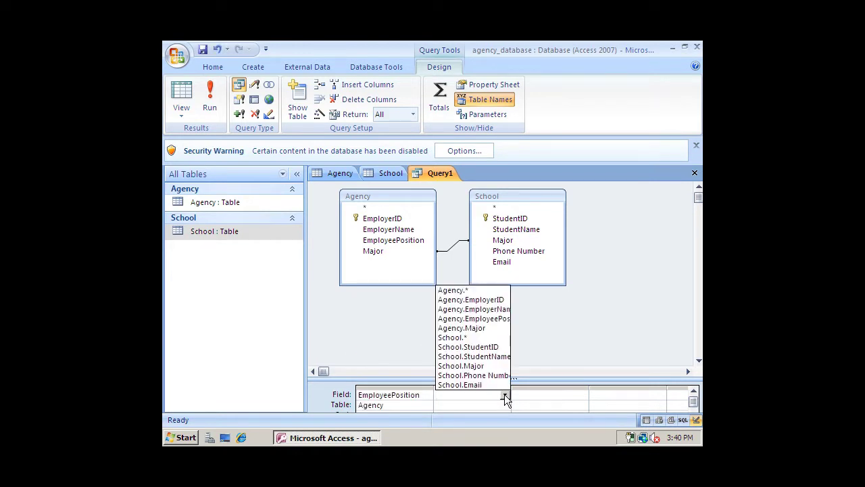
click(496, 331)
Add the School table's StudentName and Phone Number as the third and fourth query fields
click(574, 394)
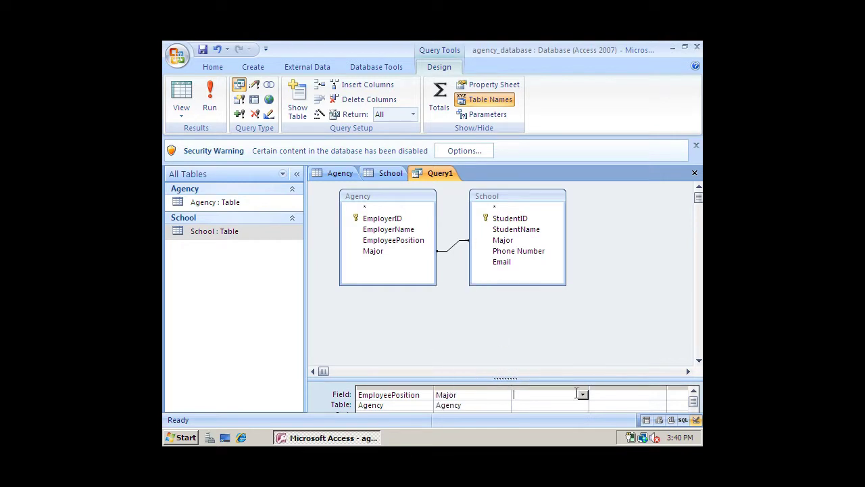
click(583, 394)
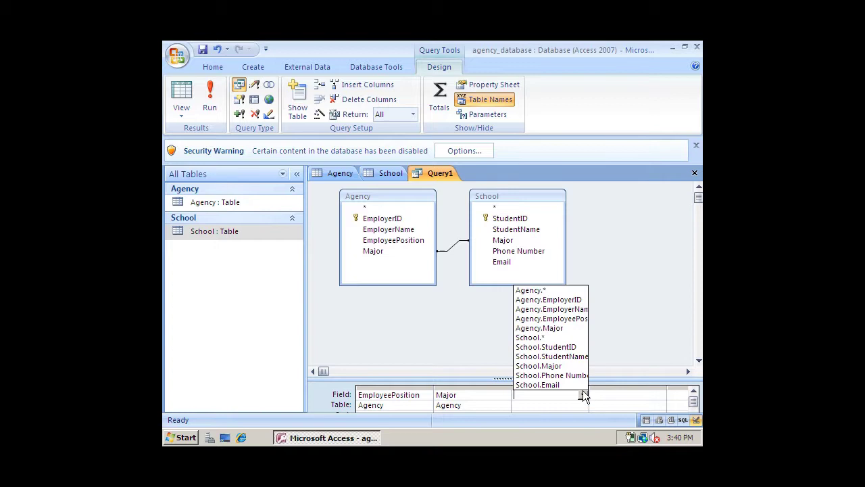
click(576, 357)
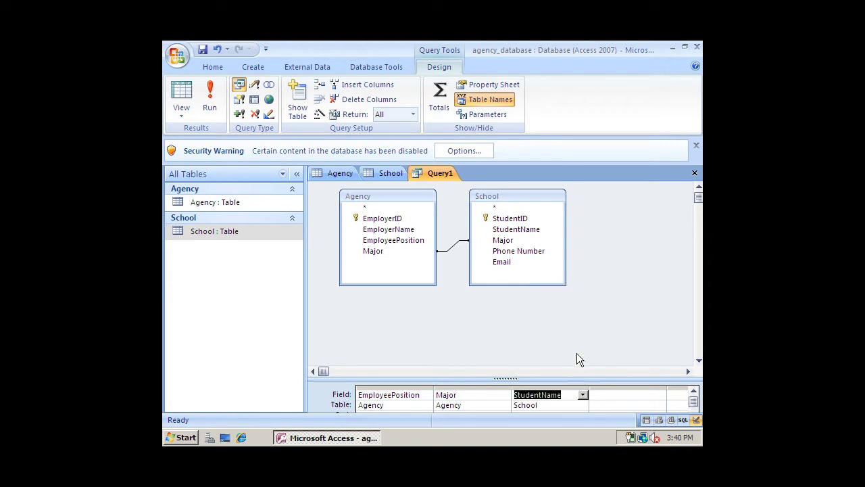
click(660, 398)
click(660, 394)
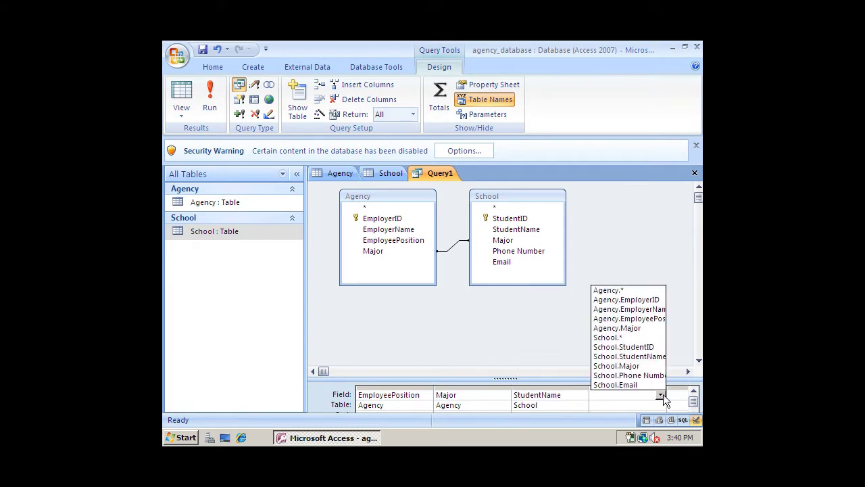
click(632, 376)
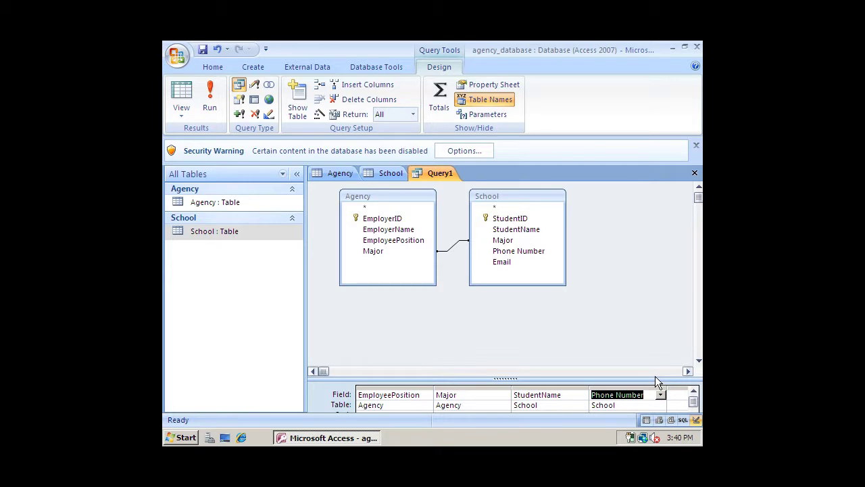
Display the query in Datasheet View and look through its records down to the end
right_click(439, 175)
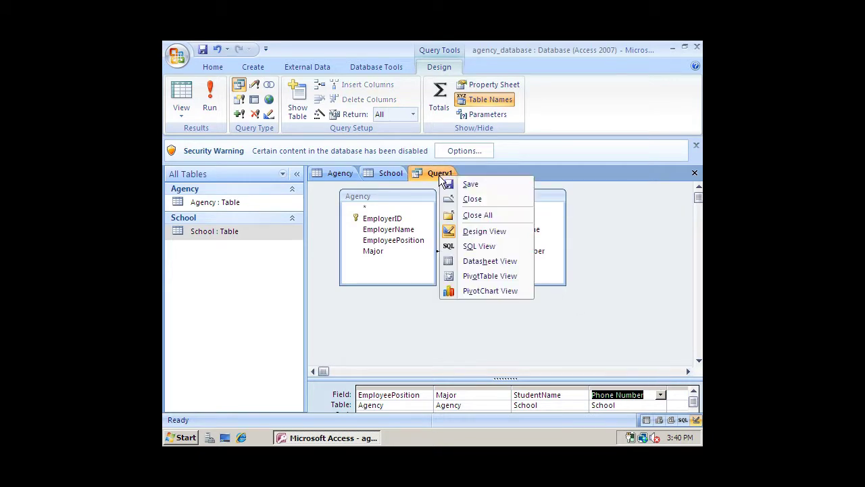
click(486, 263)
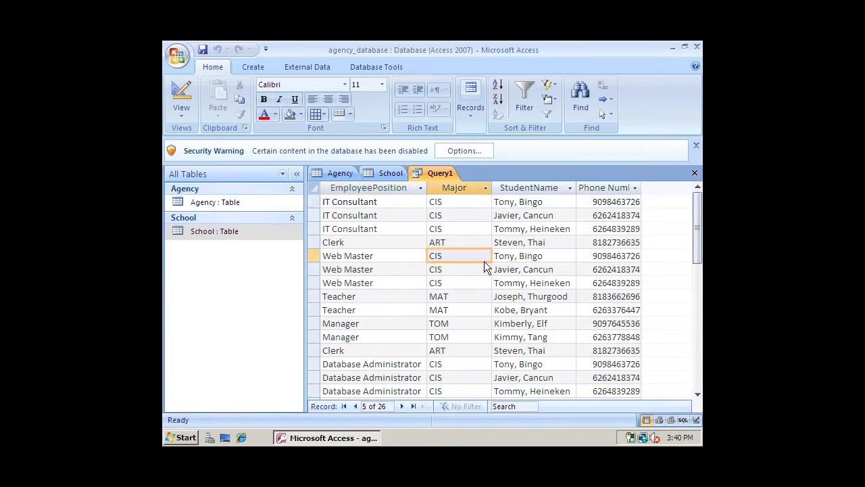
scroll(484, 267, down, 5)
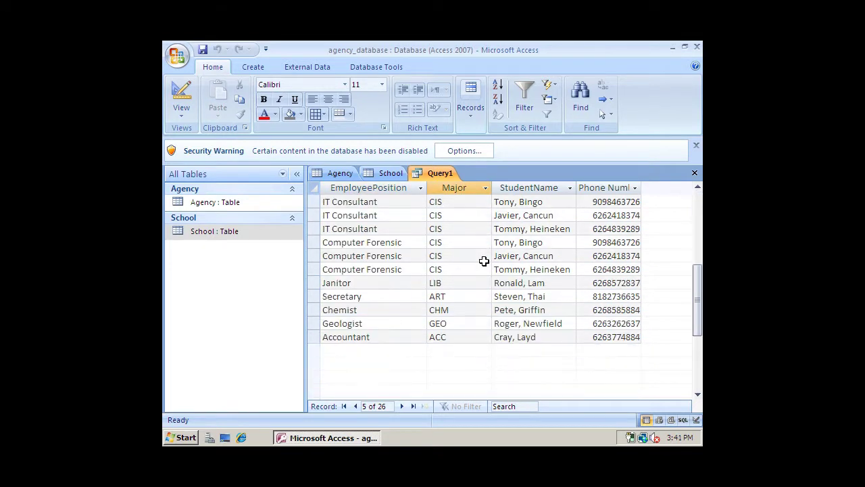